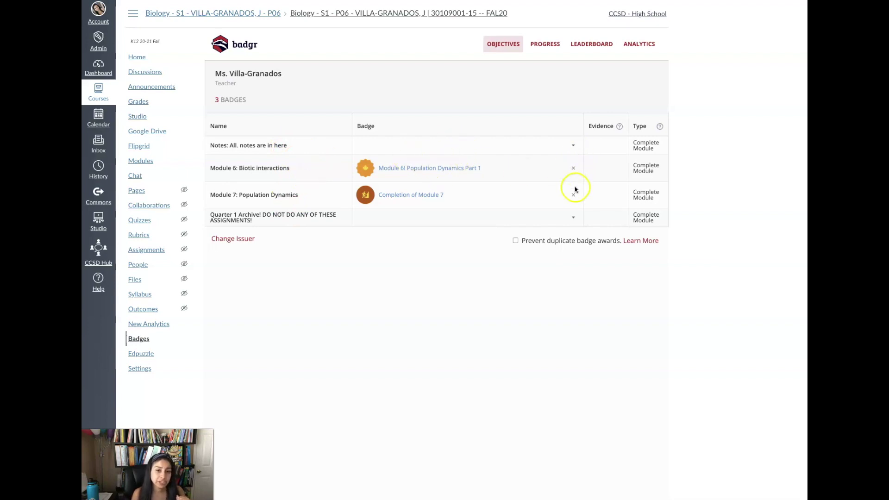
- Dismiss the Quarter 1 badge list and review the Progress table of Module 6 and 7 badges
click(573, 218)
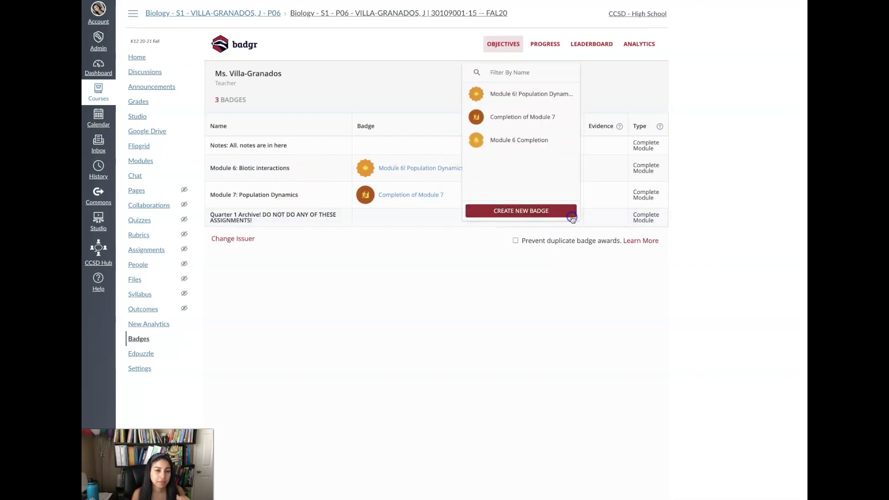
click(482, 262)
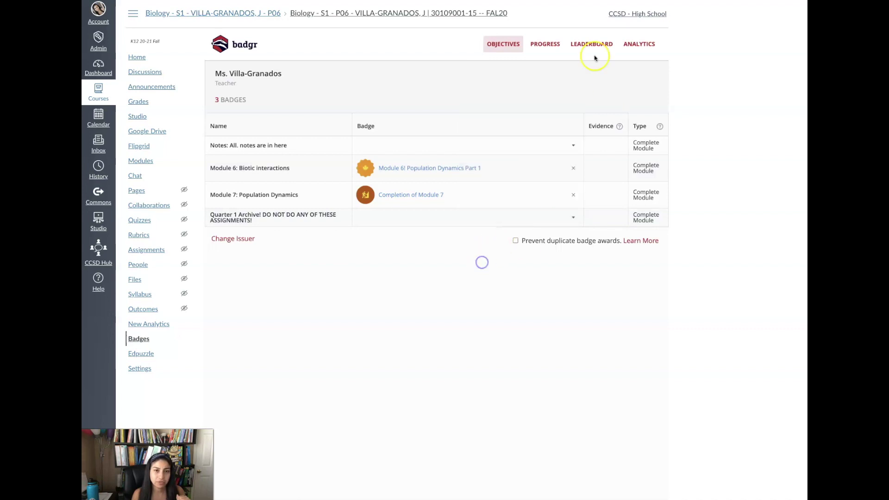
click(542, 43)
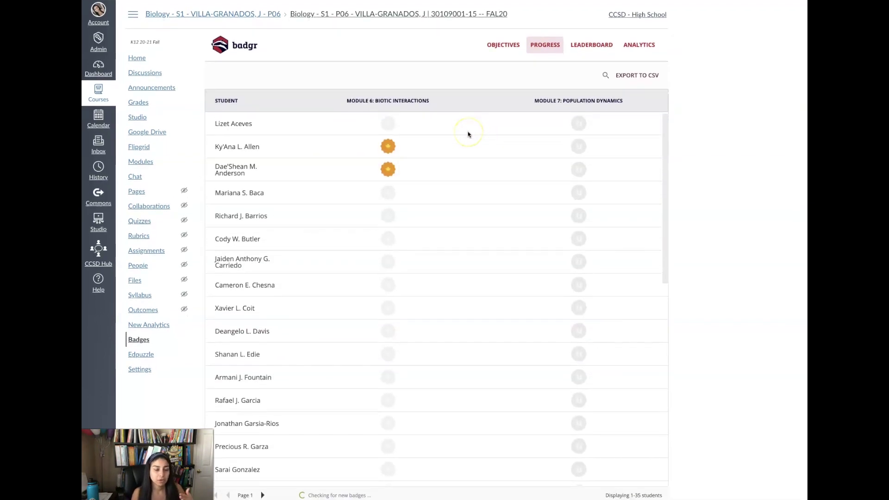
scroll(454, 210, down, 10)
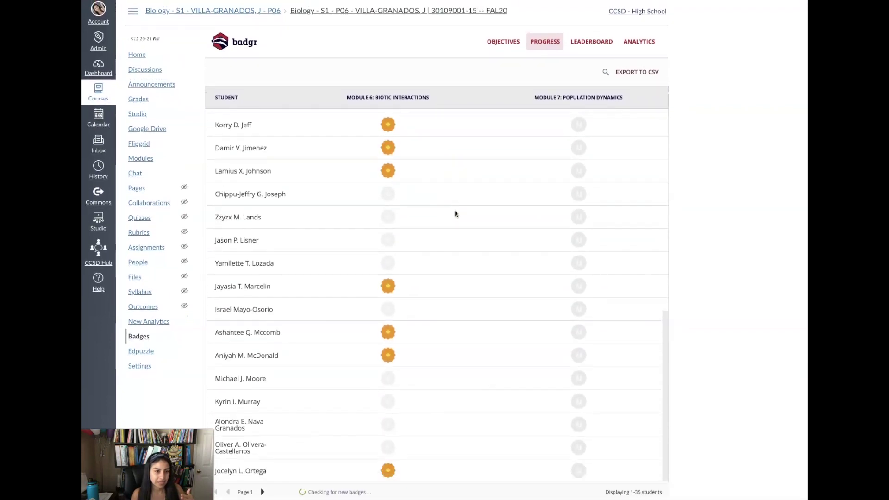
scroll(455, 214, up, 10)
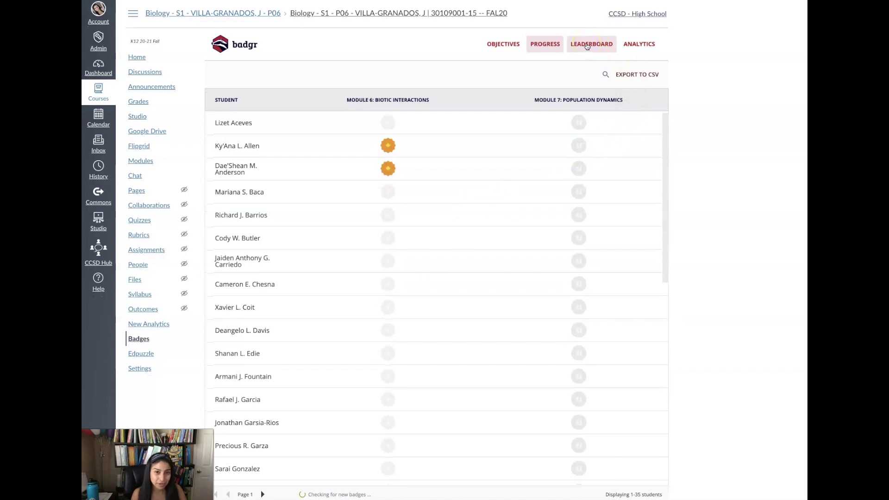
- Open the course Leaderboard and enable it for this course
click(586, 44)
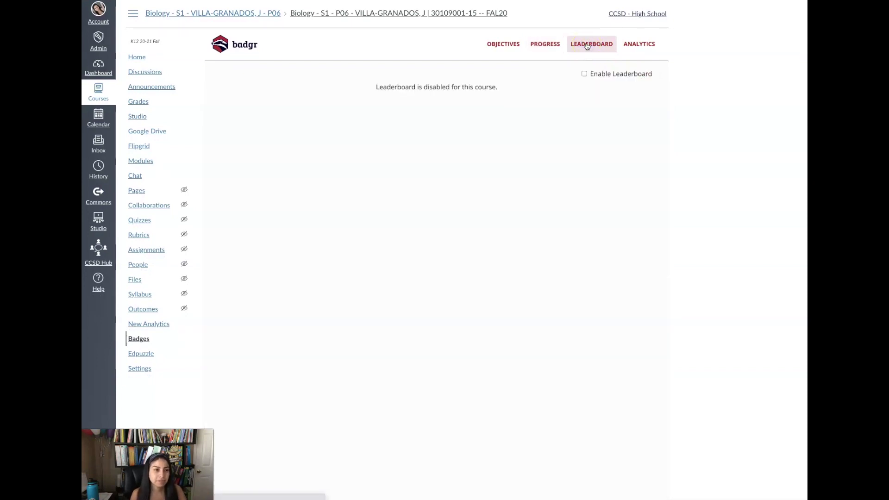
click(584, 74)
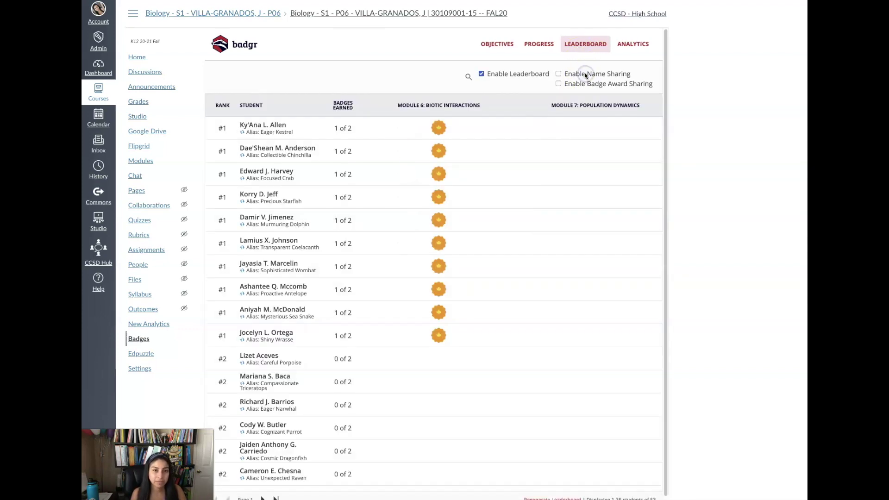
scroll(551, 121, down, 1)
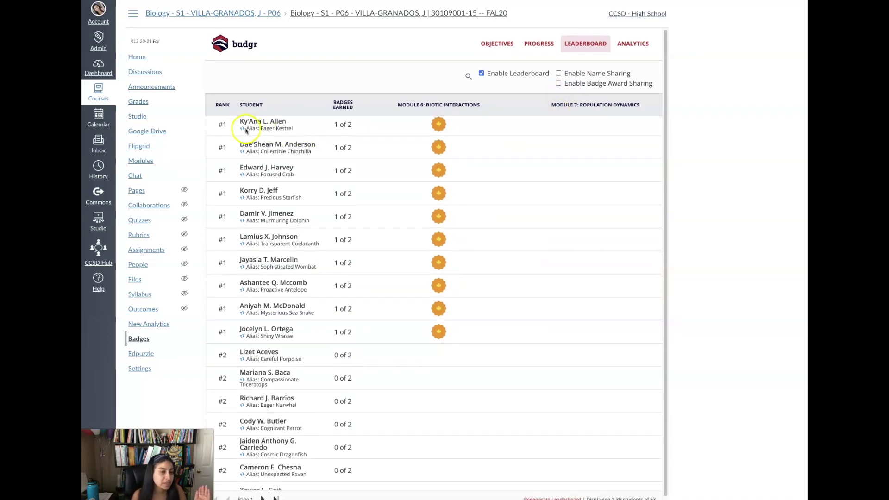
- Compare a student's alias with their real name, then enable Name Sharing and Badge Award Sharing
drag(246, 130, 301, 131)
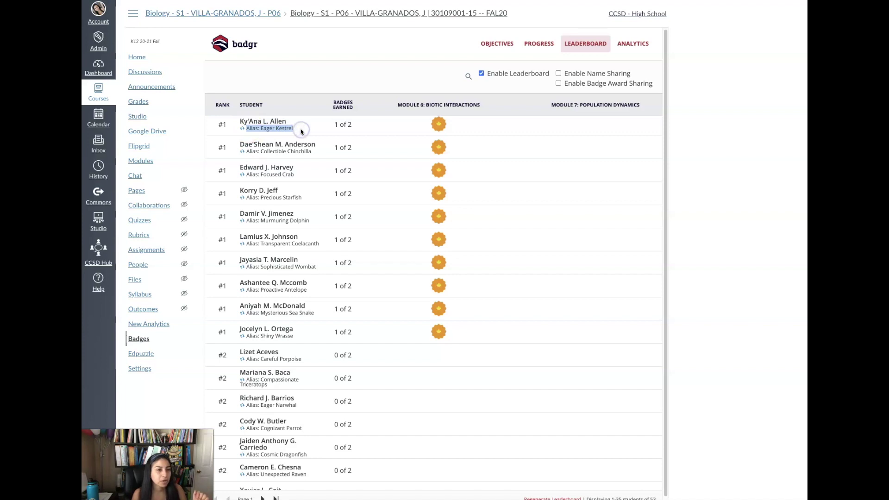
drag(236, 121, 300, 130)
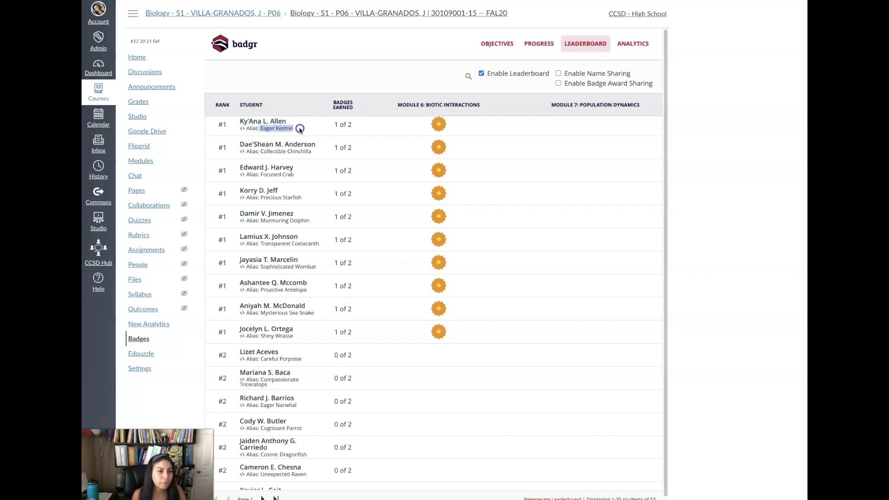
click(559, 74)
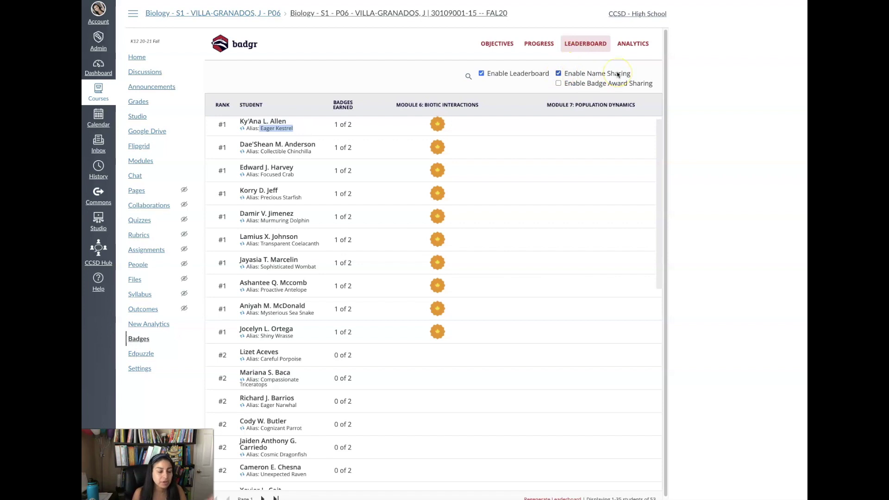
click(559, 84)
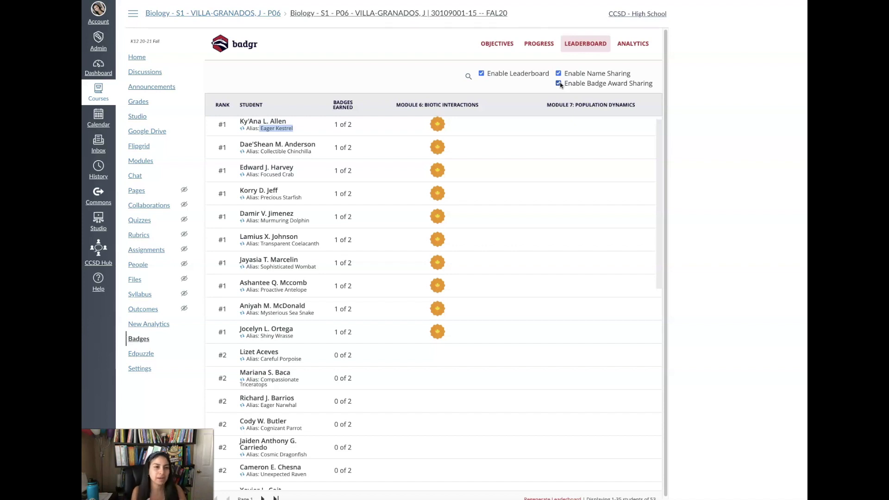
- Look over the Badgr Pro Analytics page, then go back to the Progress table
click(638, 44)
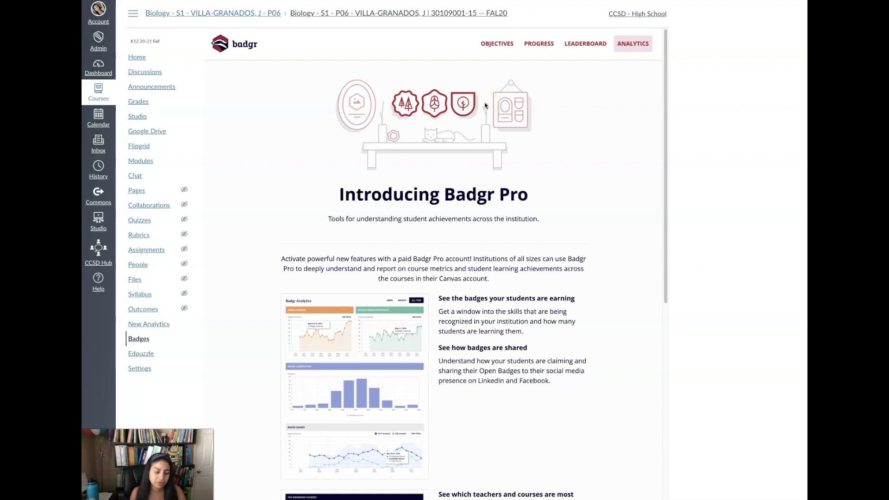
scroll(484, 106, down, 3)
scroll(484, 105, up, 3)
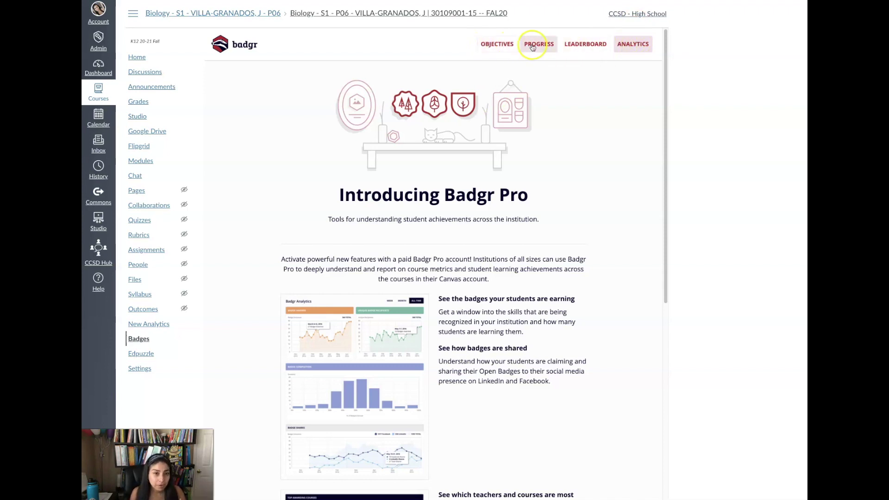
click(555, 44)
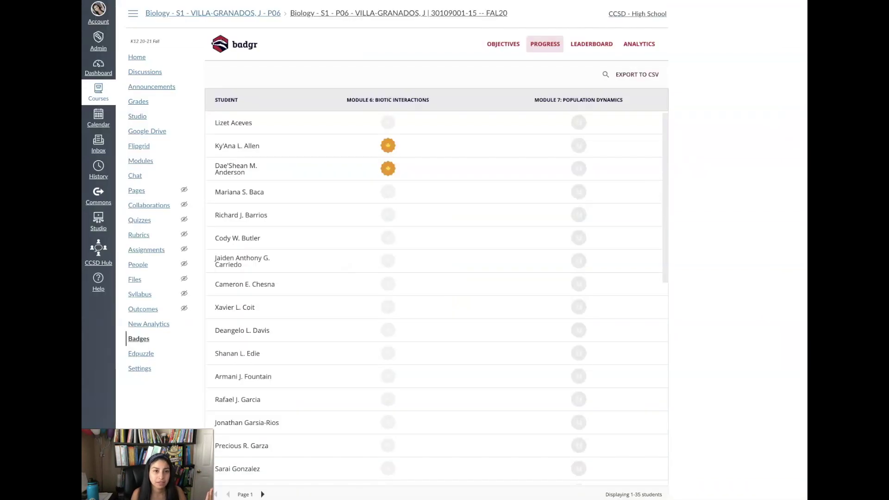
- Enter Student View from the course home and open the Badges page
click(139, 54)
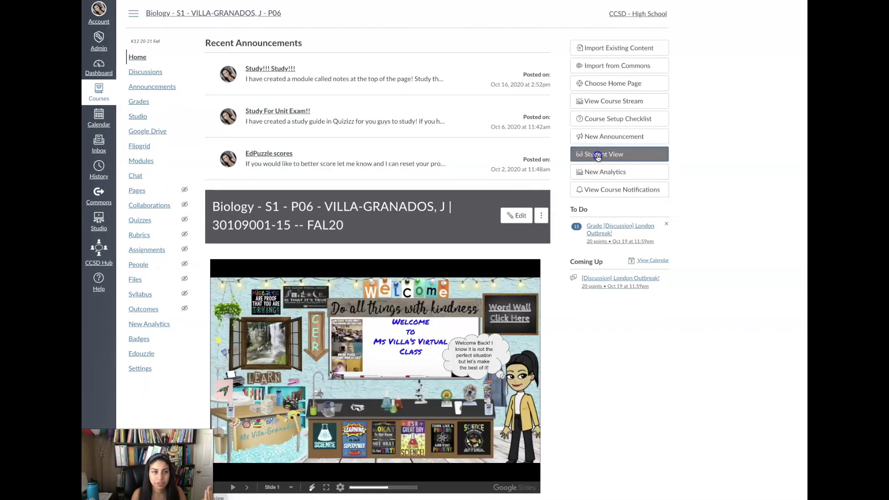
click(598, 155)
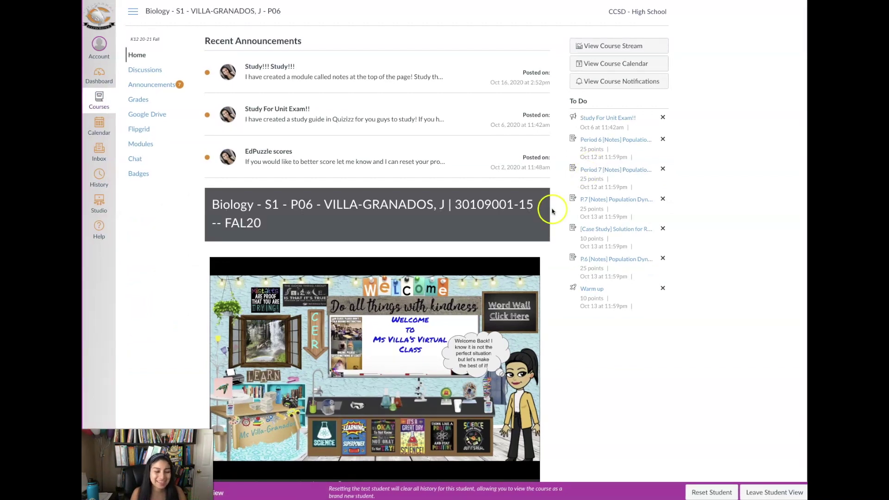
click(138, 174)
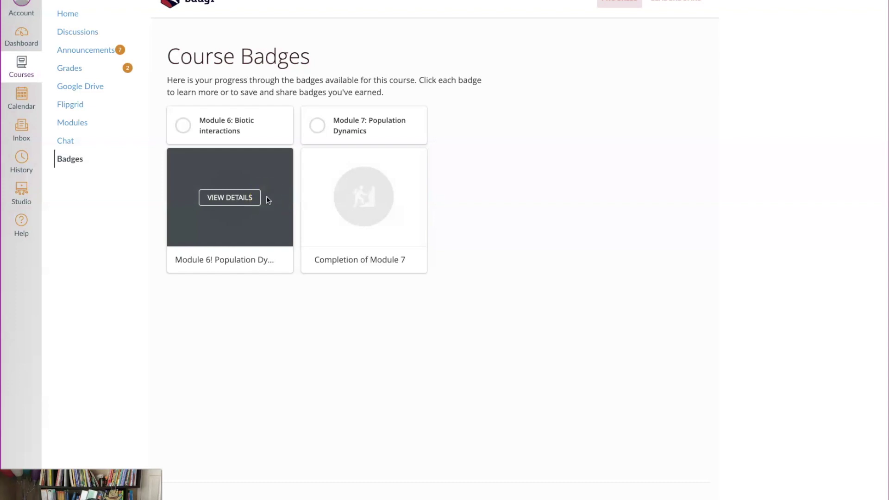
- Review the Module 6 badge's details and earning criteria, then follow its card link
click(228, 198)
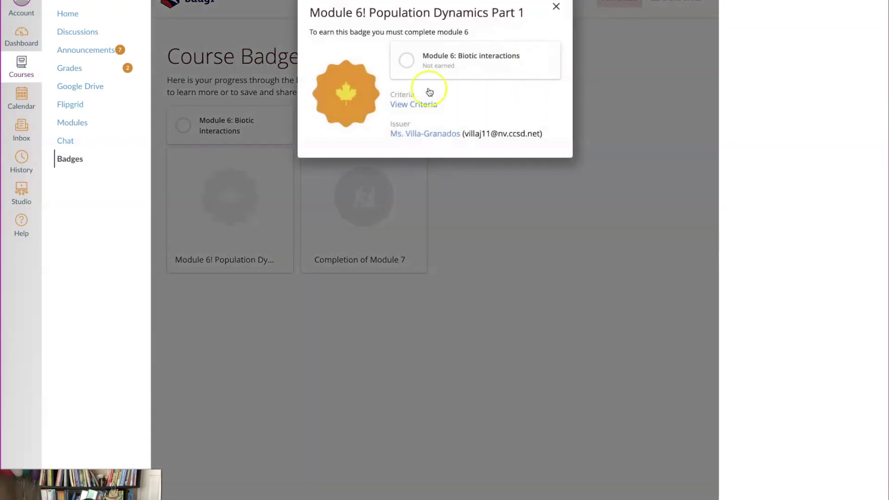
click(409, 106)
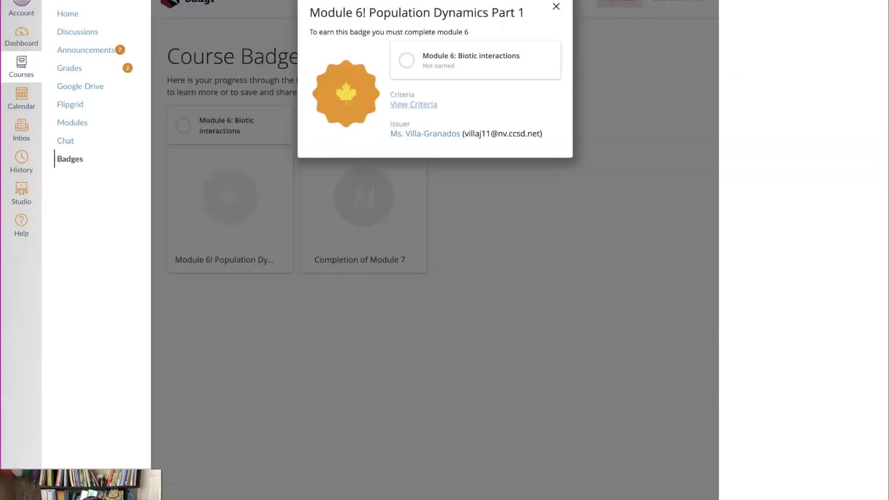
click(556, 6)
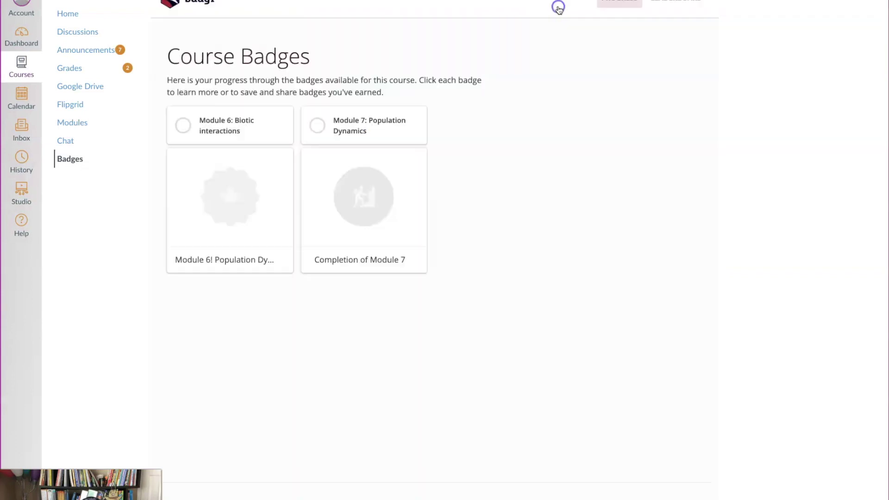
click(218, 123)
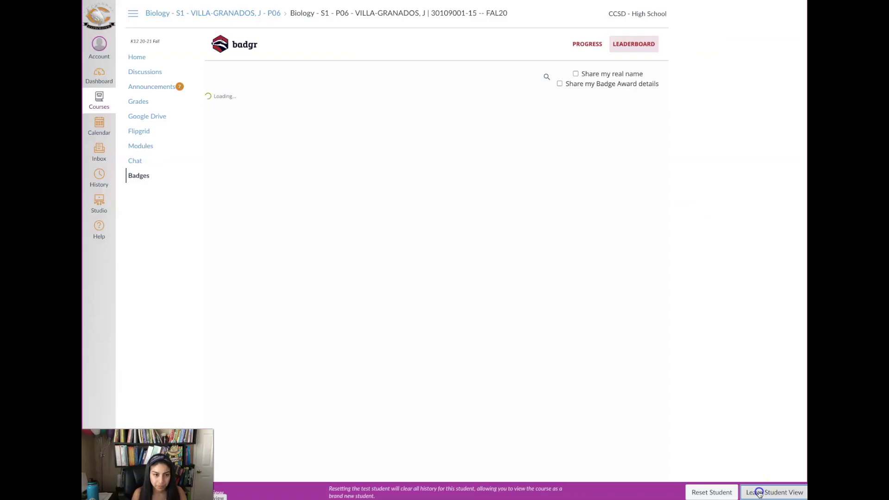
- Leave Student View and place Badges in the visible course navigation below New Analytics
click(760, 492)
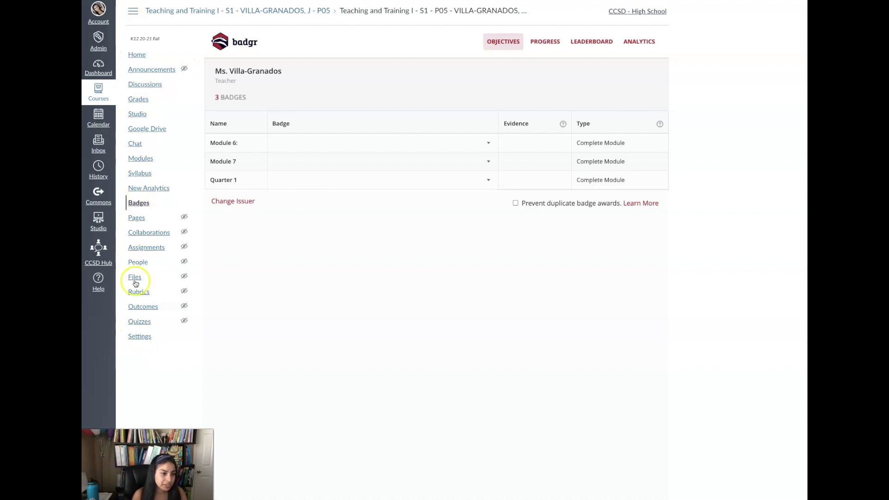
click(133, 338)
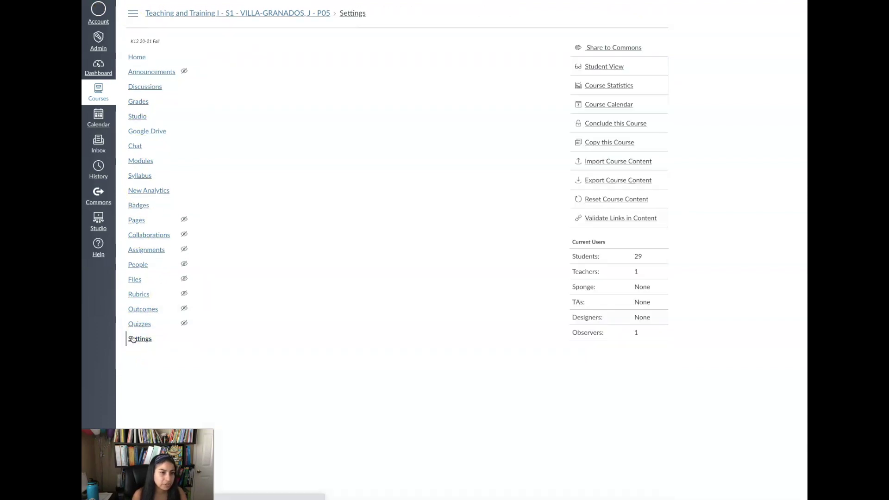
mouse_move(255, 228)
mouse_down()
mouse_move(252, 250)
mouse_move(263, 224)
mouse_up()
drag(262, 262, 242, 234)
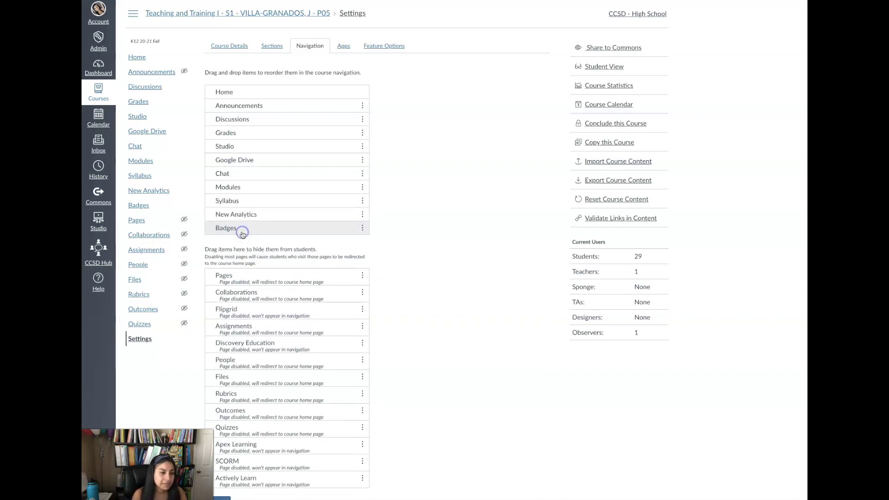
- Save the course navigation changes
scroll(241, 324, down, 1)
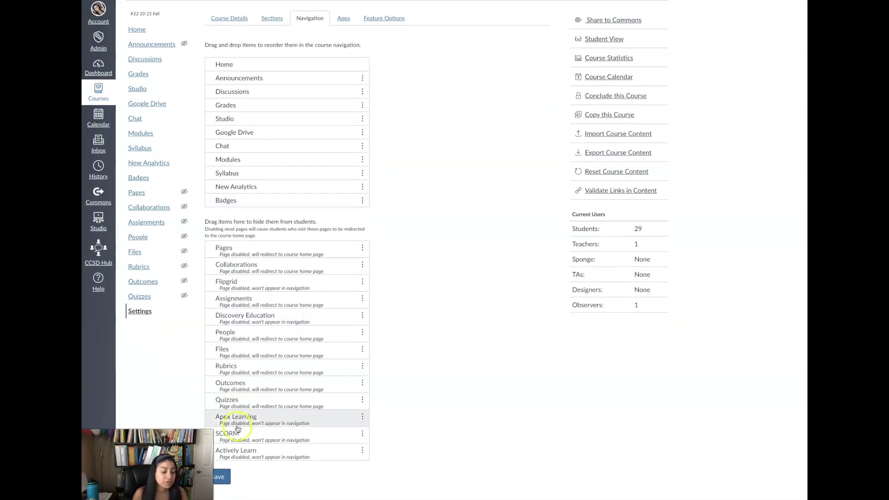
click(225, 478)
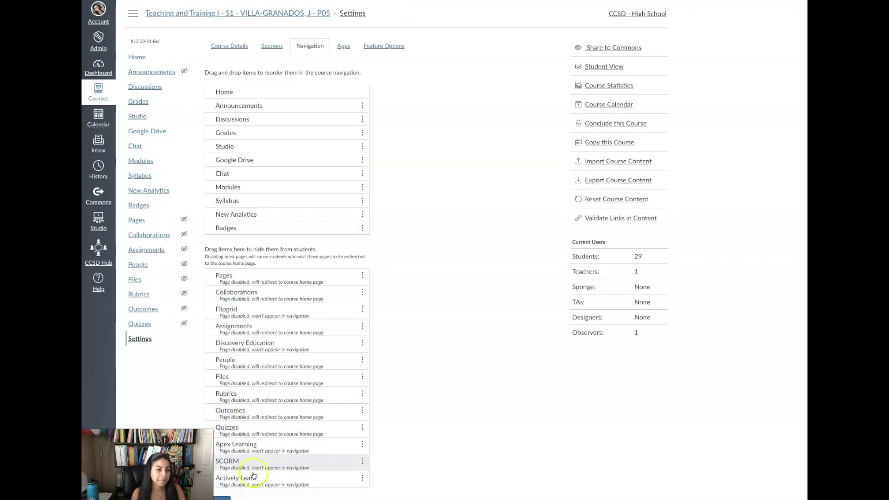
scroll(224, 484, down, 1)
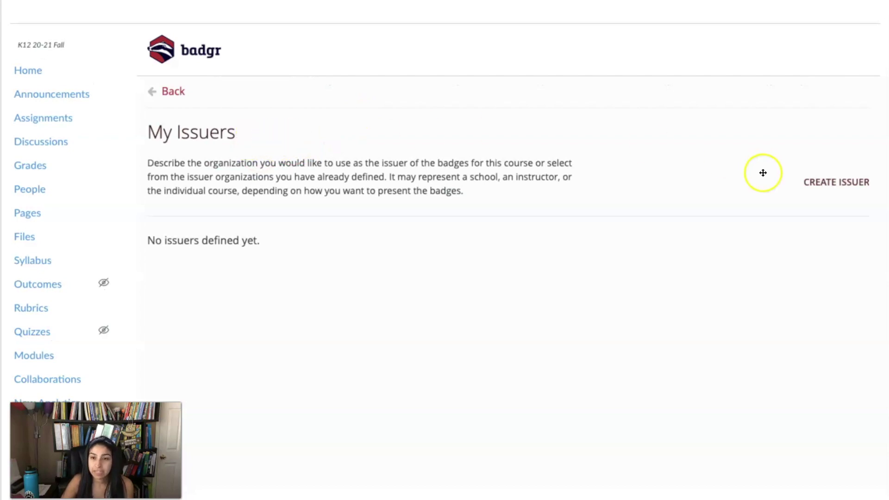
- Start creating a new Badgr issuer and enter its contact e-mail
click(820, 182)
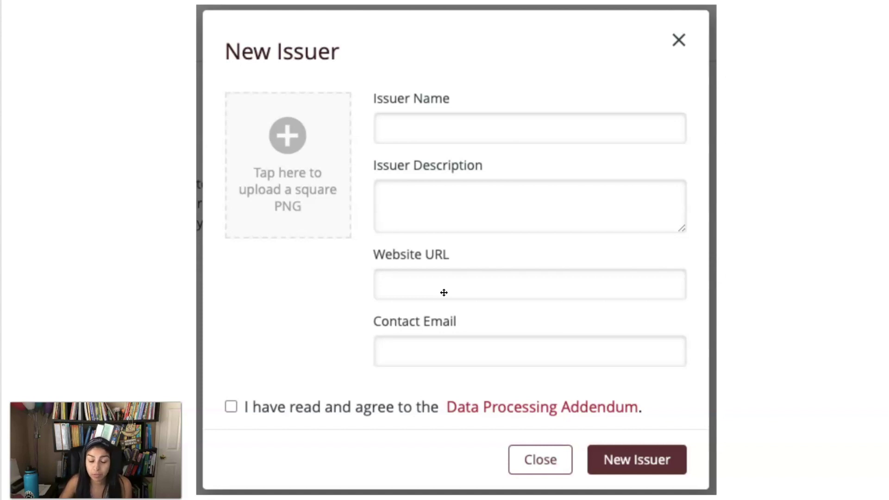
click(407, 343)
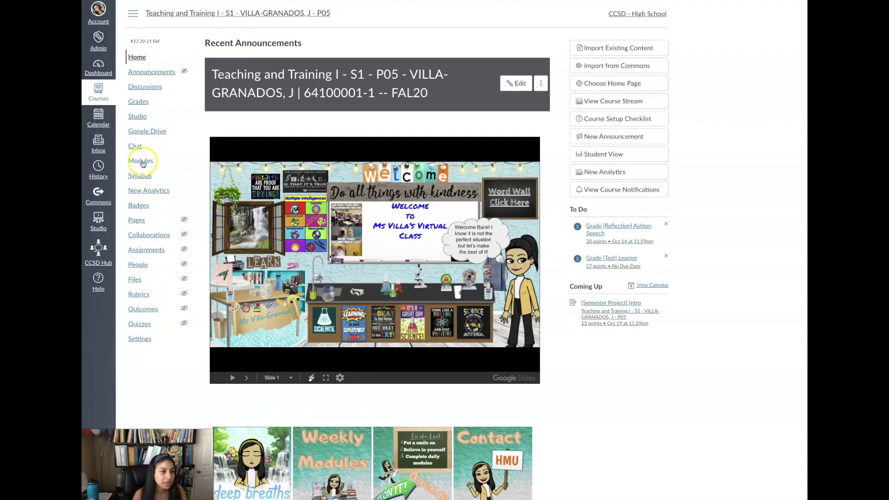
- Edit Module 6 and remove its two existing completion requirements
click(141, 162)
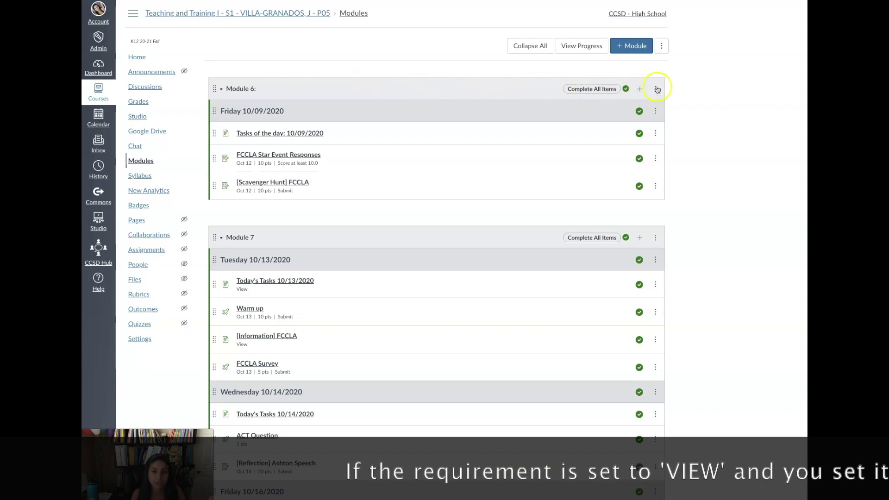
click(655, 91)
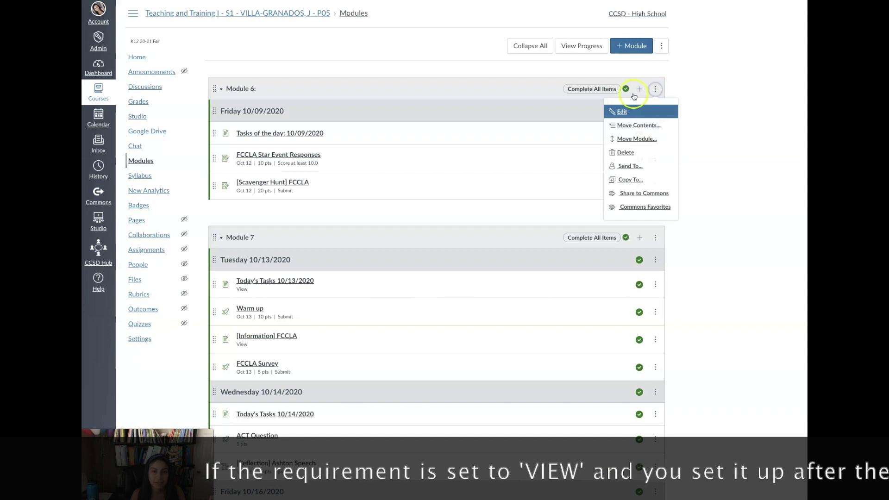
click(615, 113)
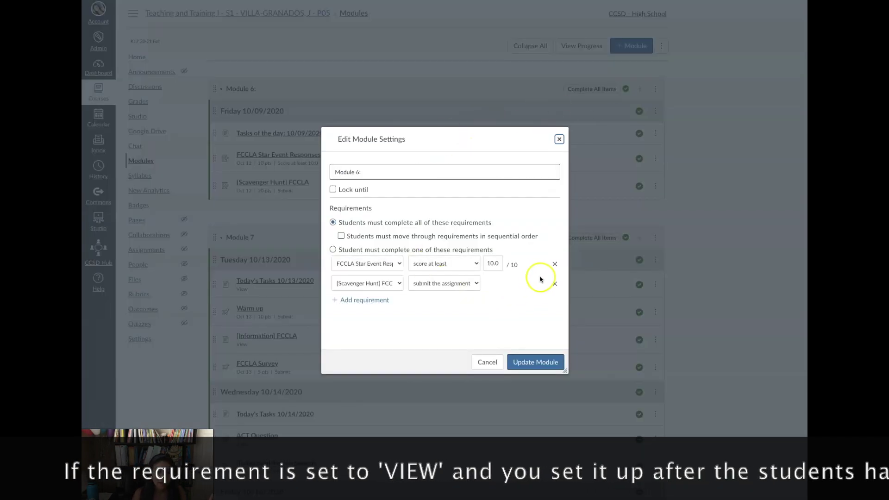
click(554, 283)
click(554, 265)
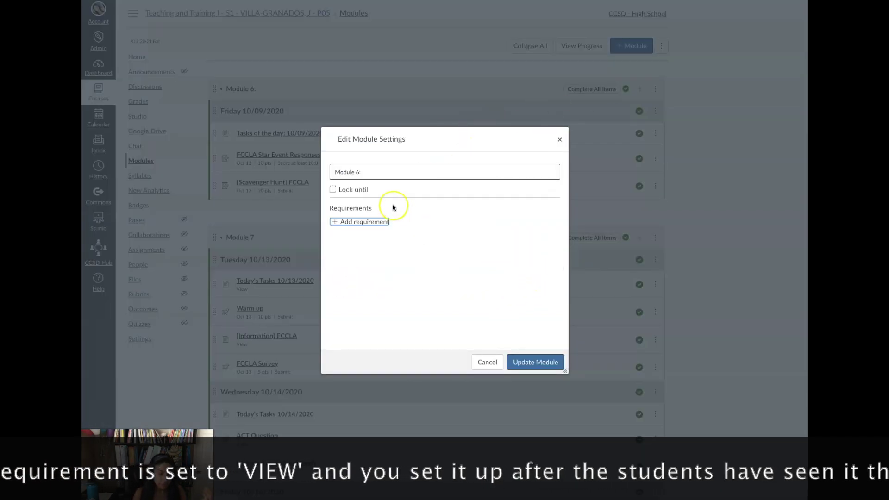
- Add a requirement to score at least 10 on FCCLA Star Event Responses
click(351, 223)
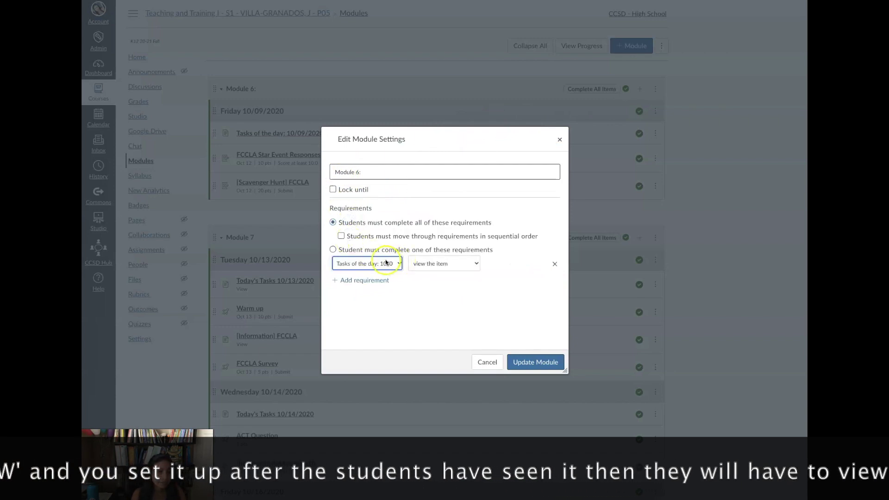
click(390, 264)
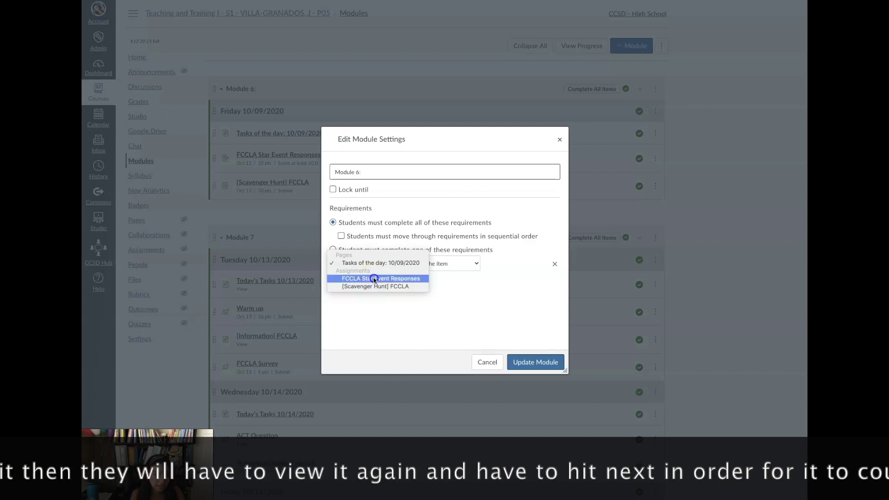
click(374, 278)
click(453, 263)
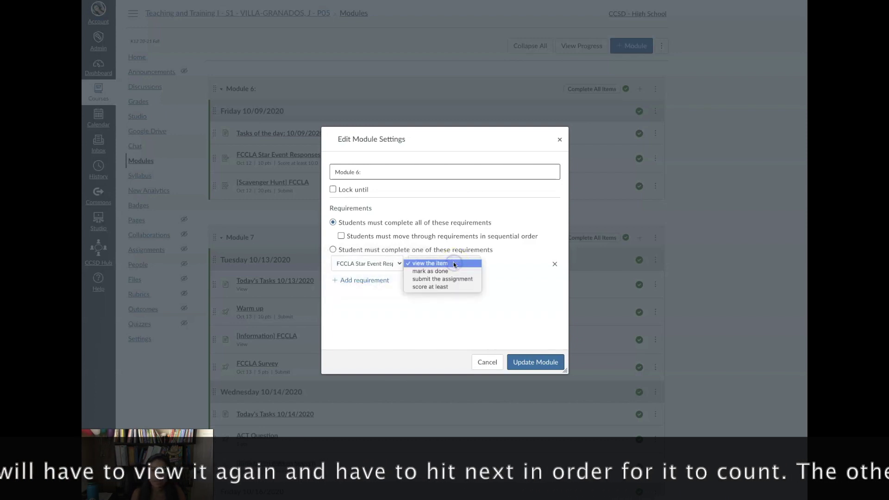
click(440, 287)
click(491, 267)
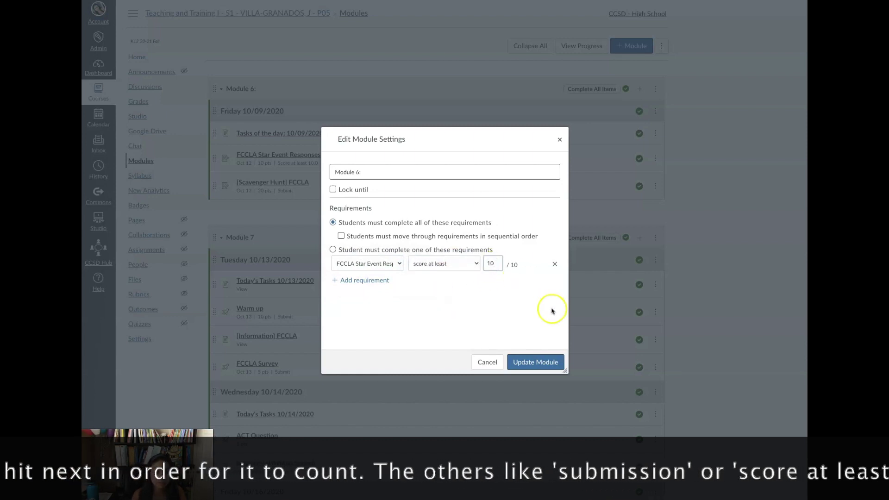
click(517, 363)
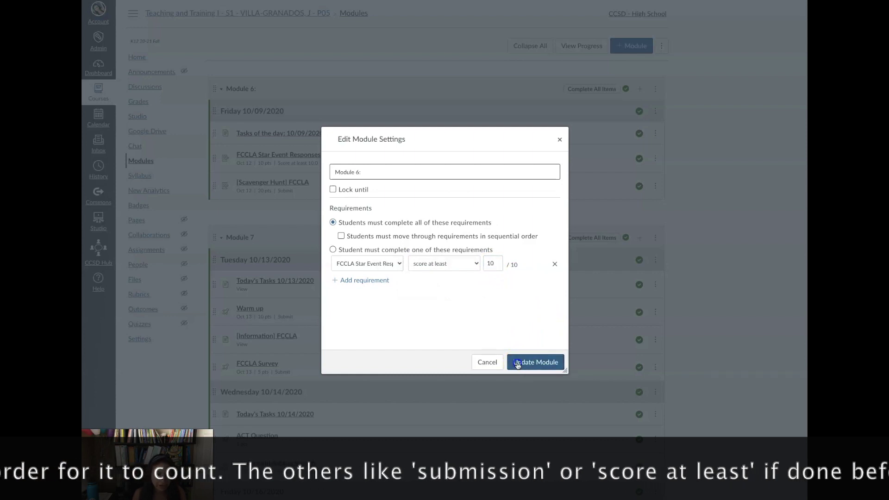
- Add a requirement to submit [Scavenger Hunt] FCCLA and update the module
click(372, 281)
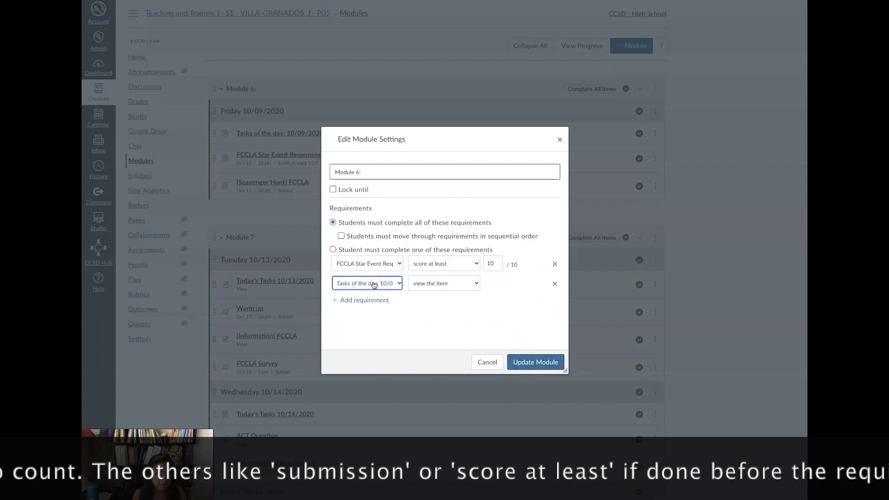
click(374, 285)
click(371, 306)
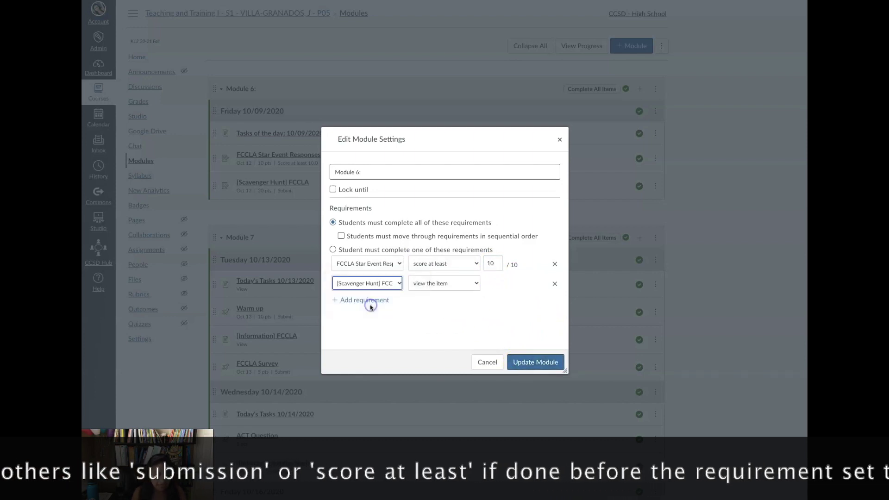
click(421, 283)
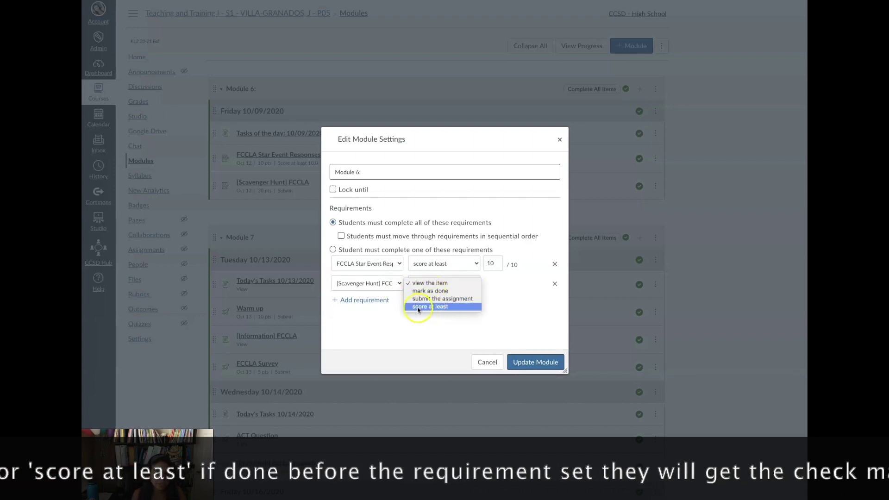
click(436, 299)
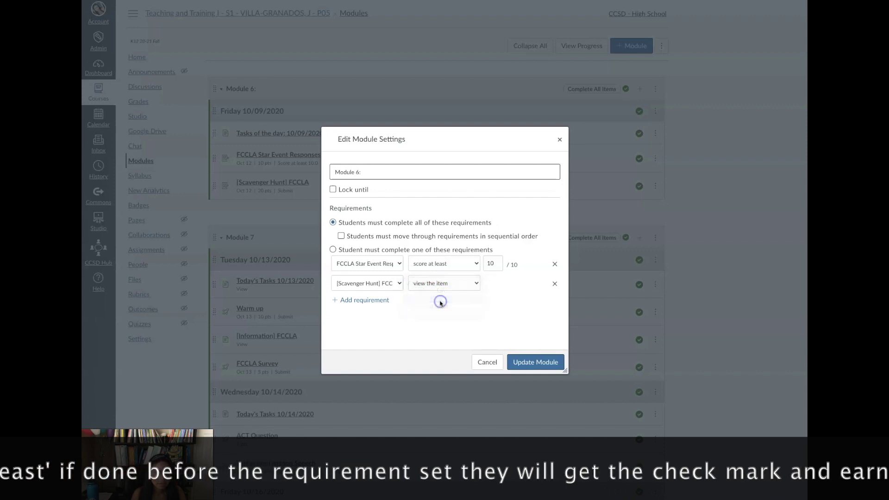
click(538, 366)
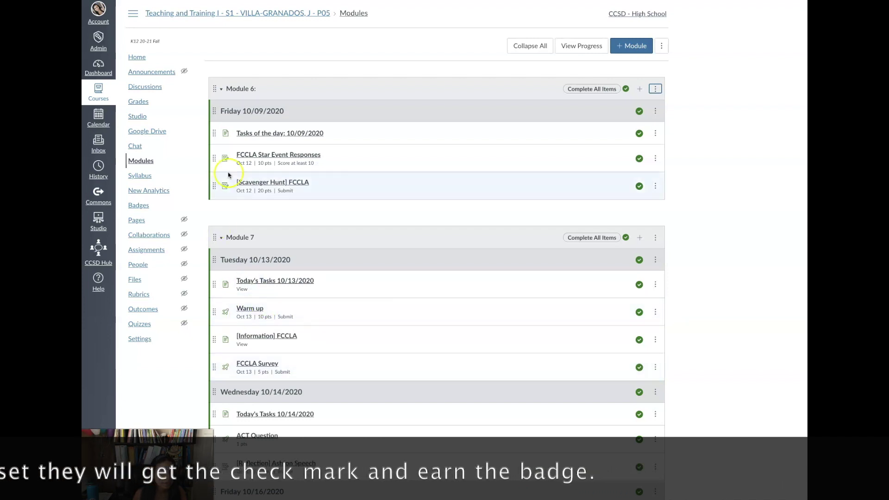
- Go to the Badgr Objectives page and open Module 6's badge dropdown
click(165, 204)
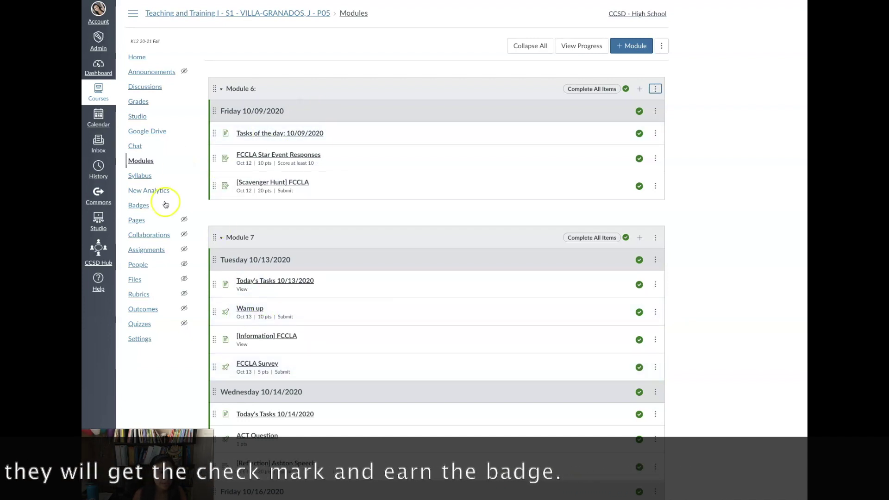
click(139, 206)
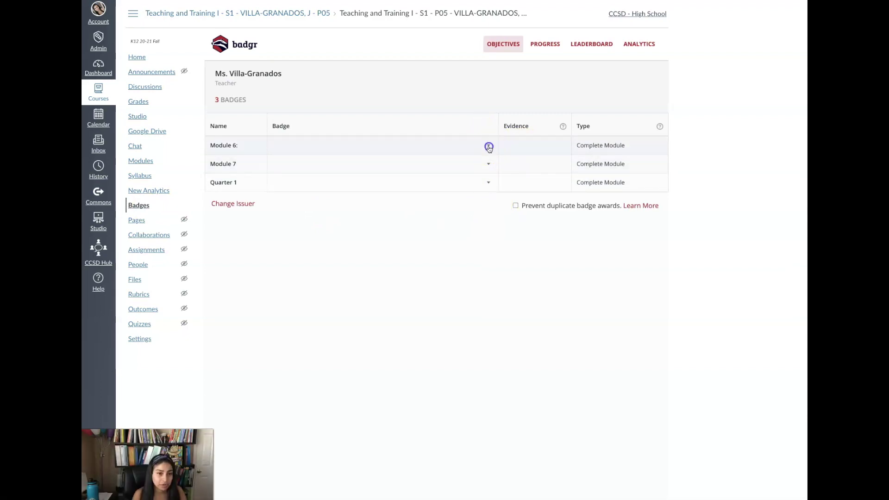
click(489, 148)
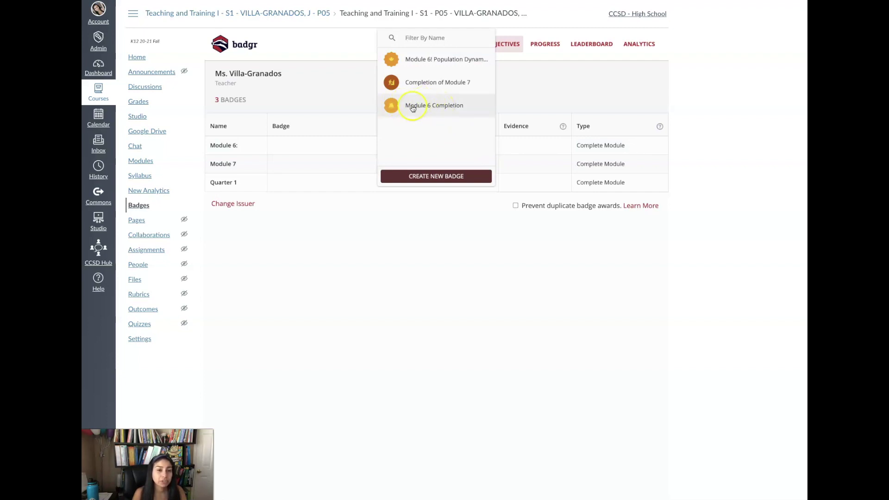
click(405, 180)
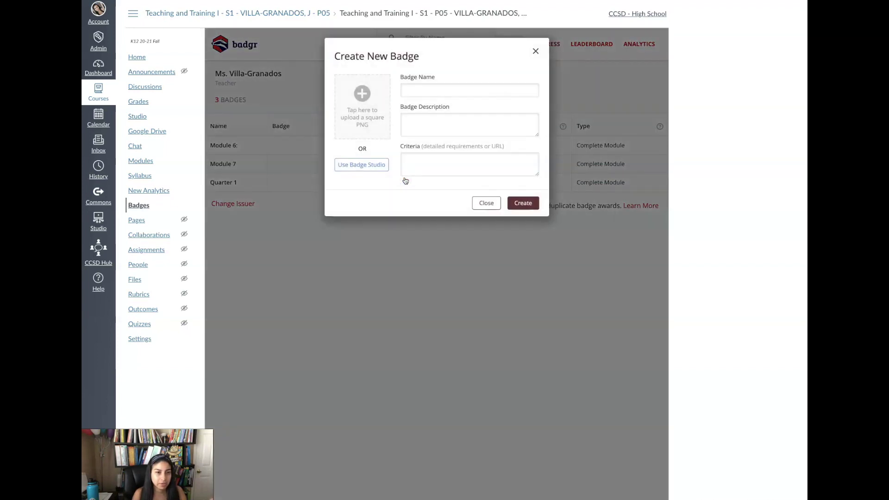
click(427, 93)
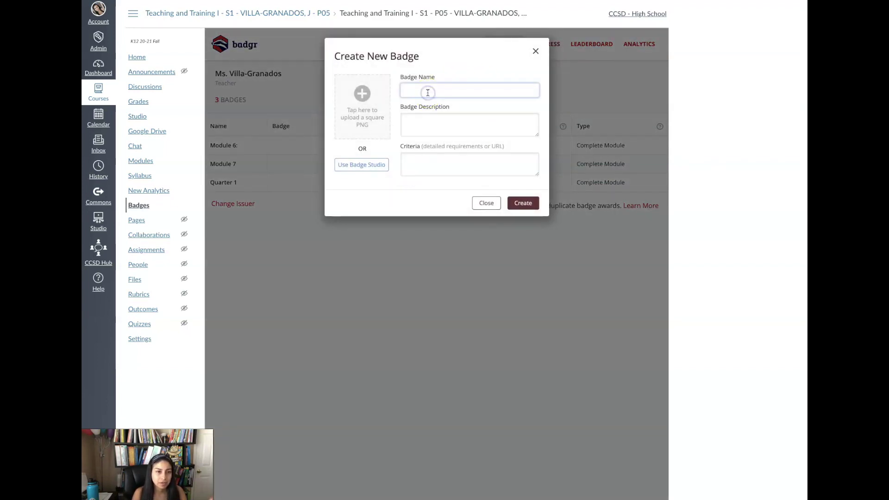
click(429, 121)
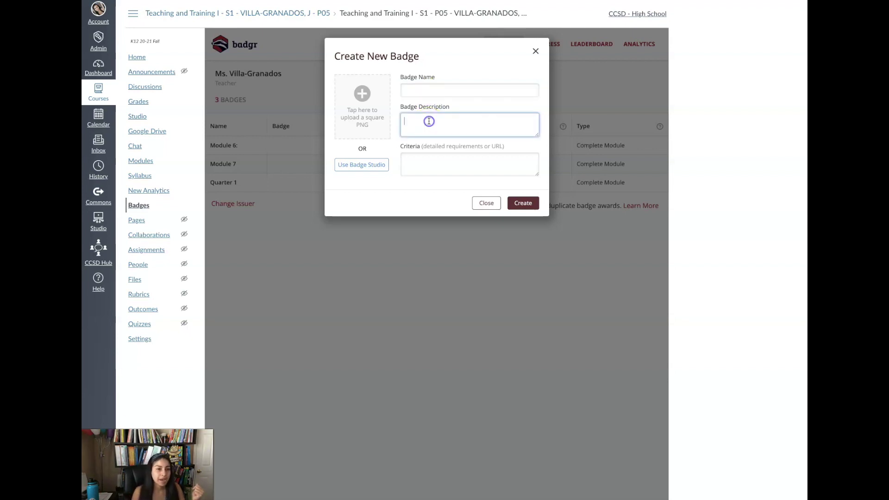
click(412, 164)
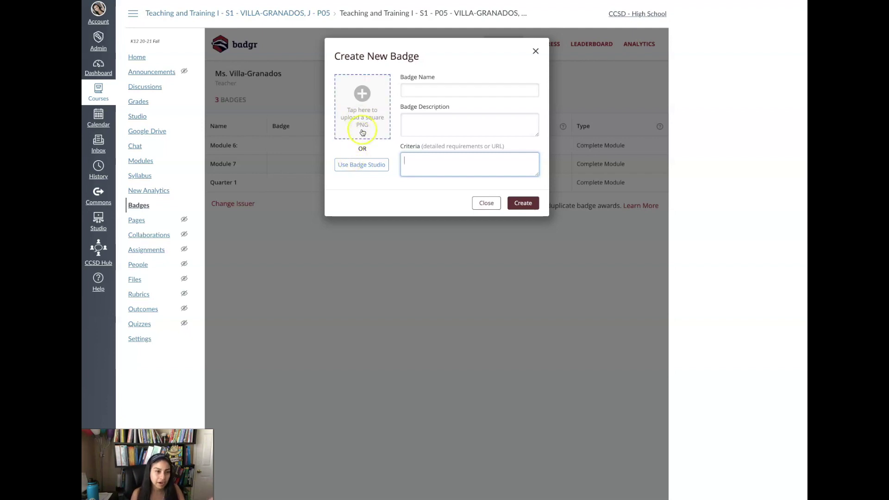
click(360, 168)
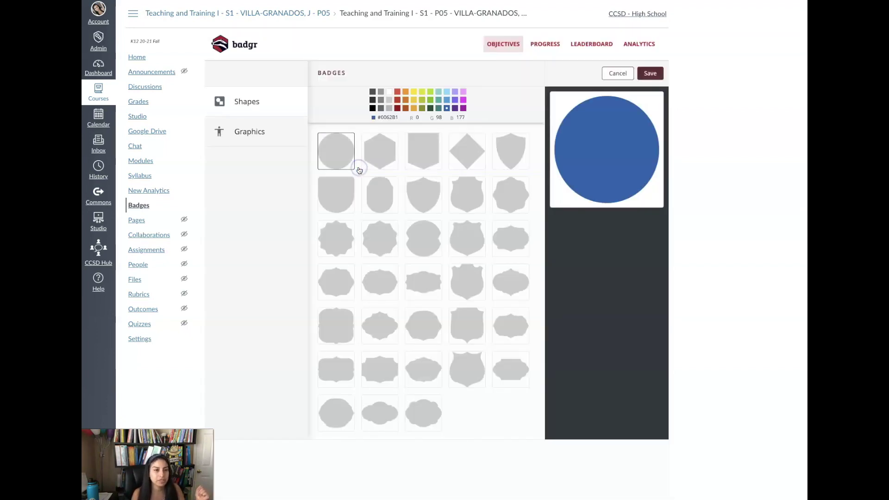
click(342, 141)
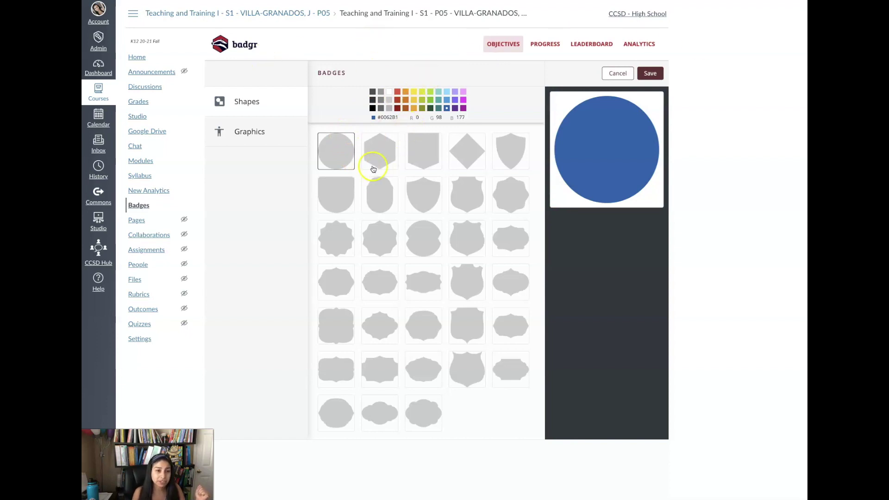
click(425, 154)
click(465, 160)
click(463, 195)
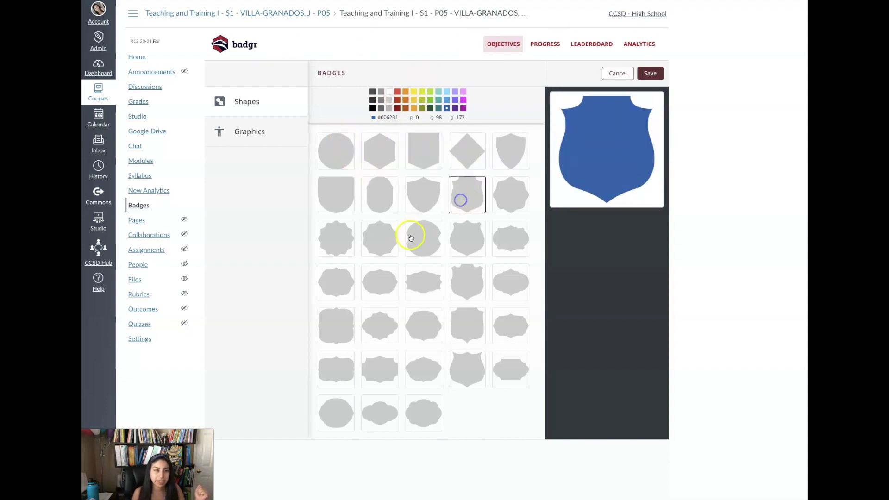
click(412, 236)
click(430, 100)
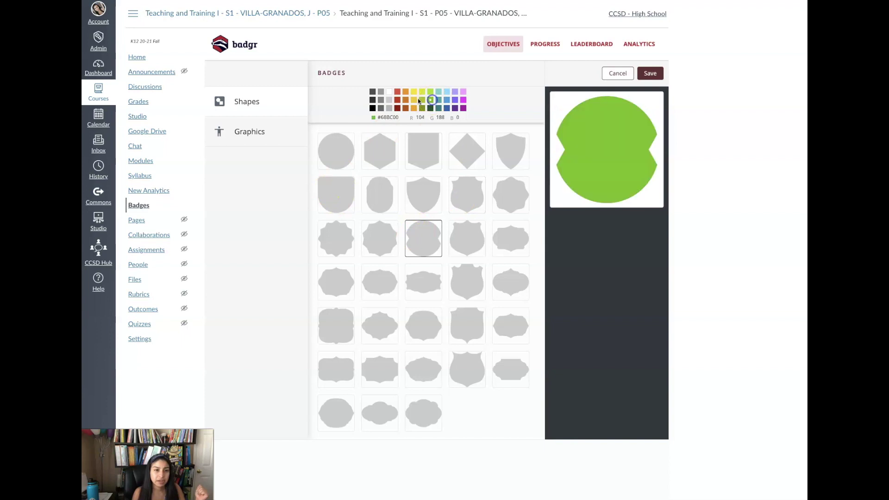
click(246, 133)
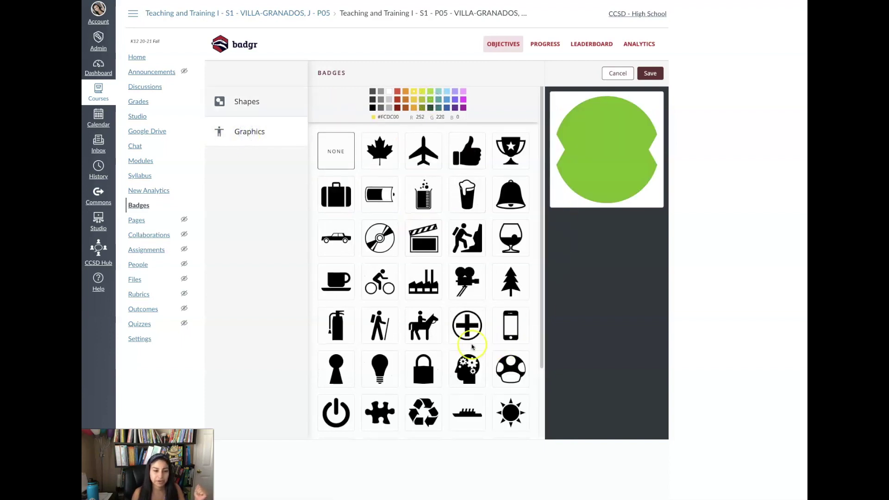
scroll(472, 347, down, 2)
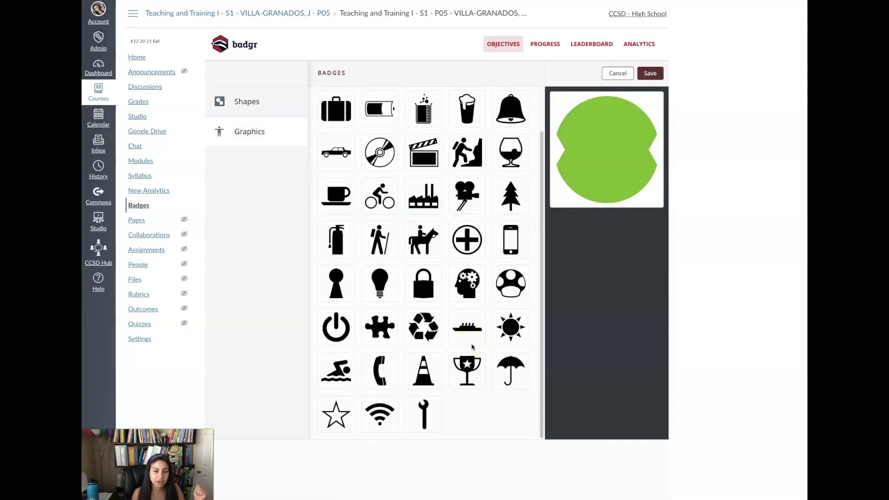
click(512, 288)
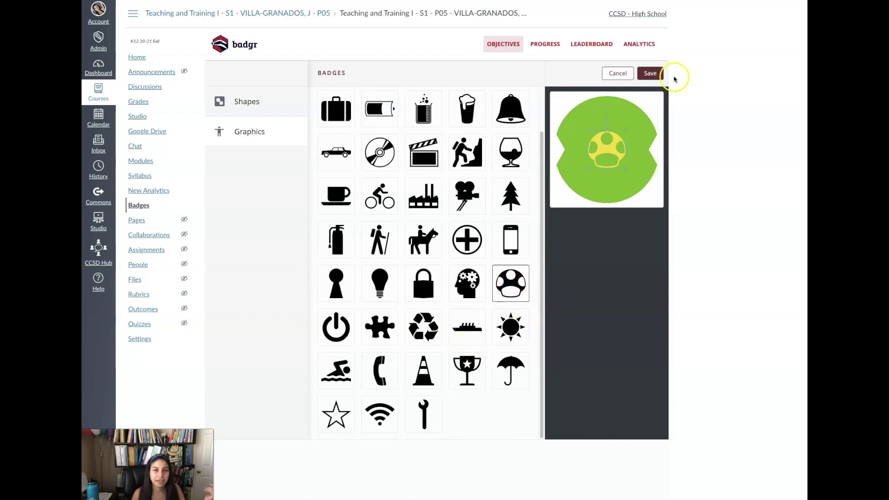
click(607, 73)
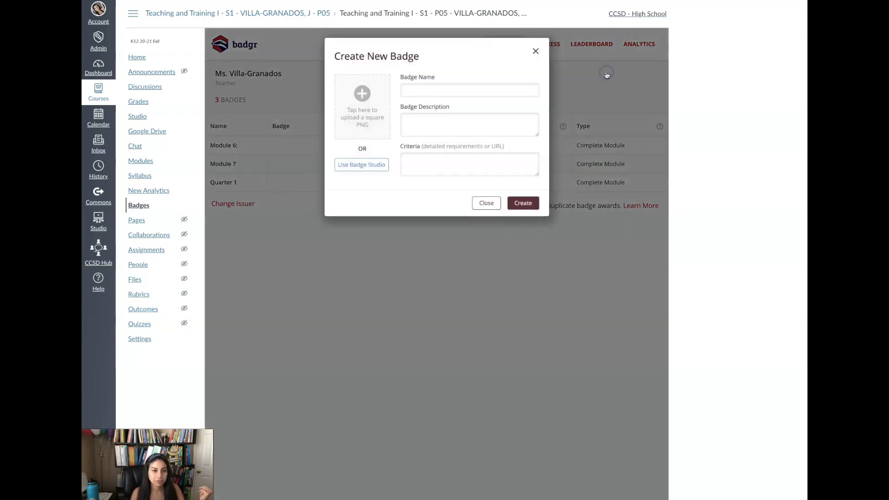
- Close the new-badge form, assign Module 6 Completion to Module 6, and check its details
click(535, 52)
click(488, 145)
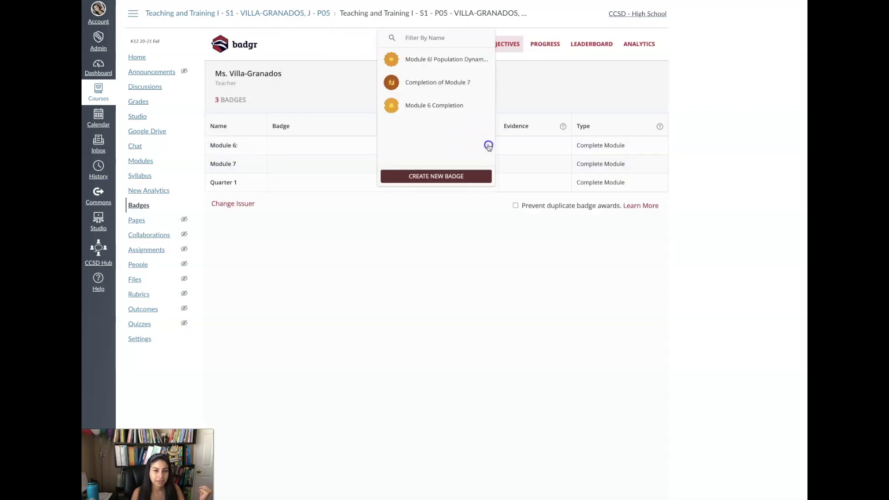
click(443, 107)
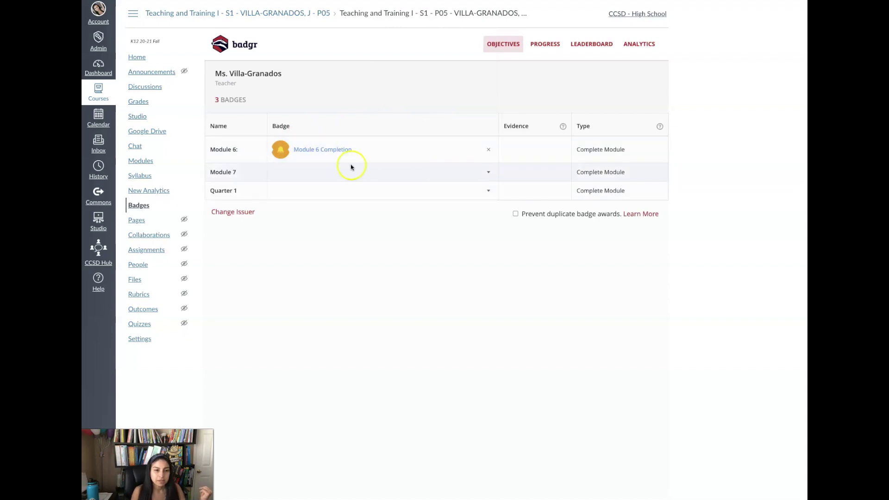
click(341, 151)
click(535, 51)
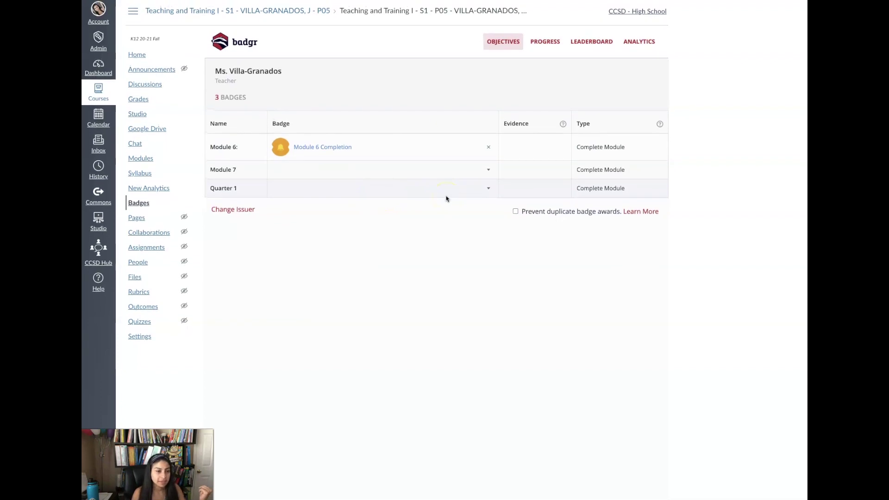
- Reload the Progress table and scroll through which students now hold Module 6 Completion
click(540, 44)
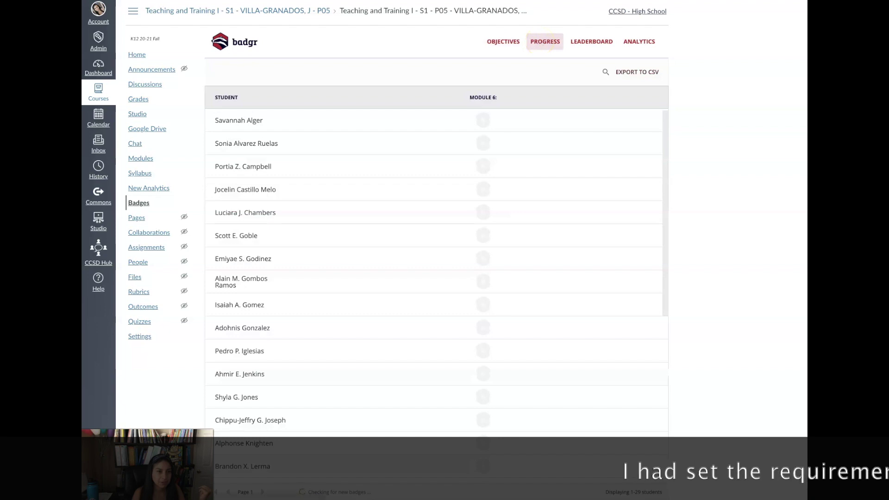
click(541, 45)
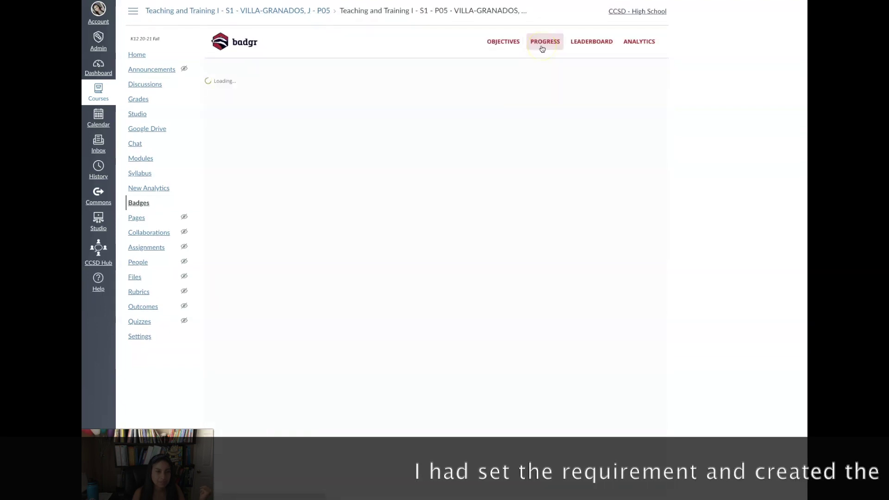
scroll(434, 361, down, 2)
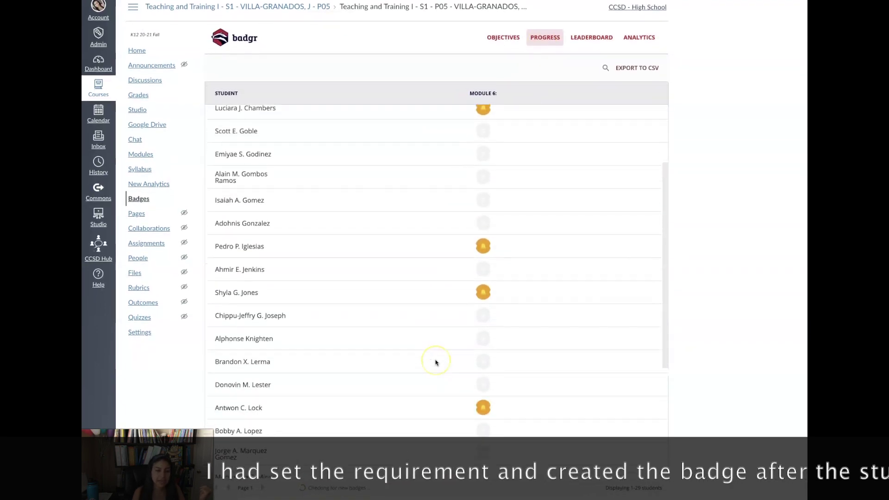
scroll(435, 362, down, 4)
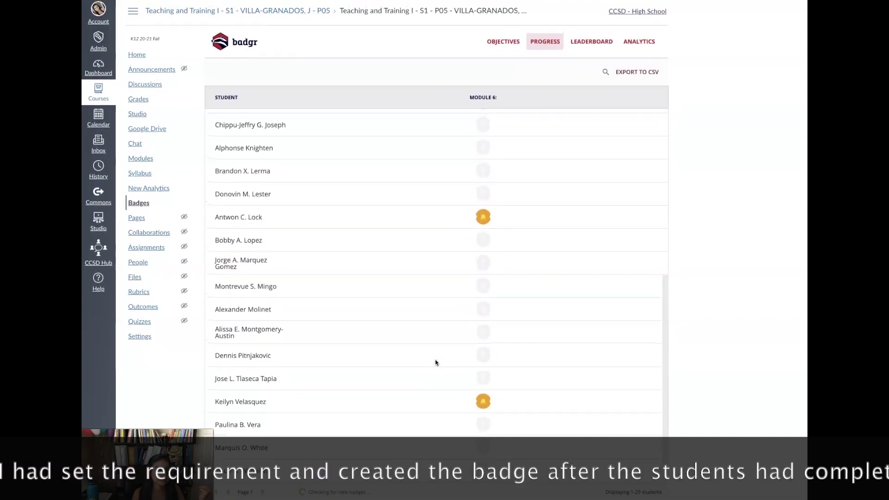
scroll(436, 362, up, 8)
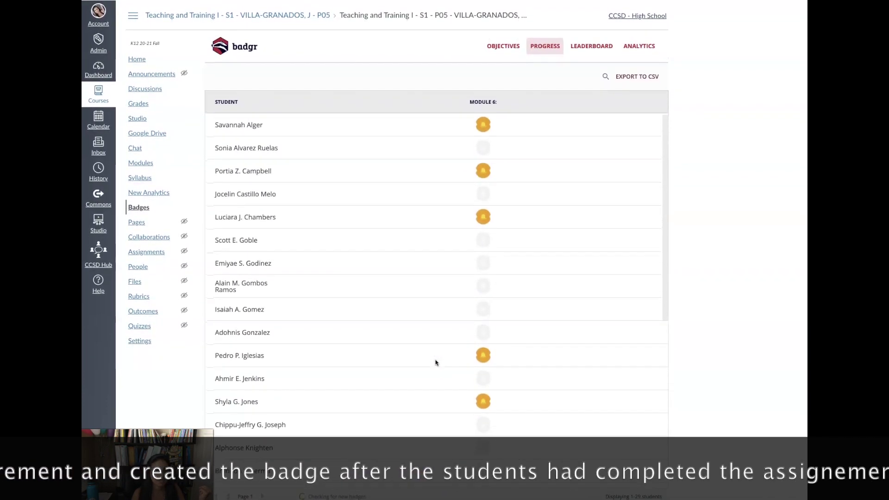
- Open Badgr's Leaderboard page to rank students by badges earned
click(596, 46)
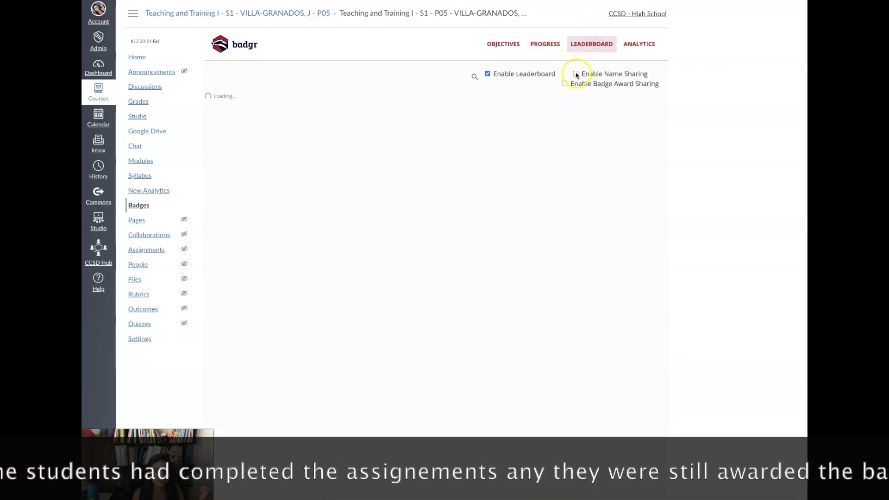